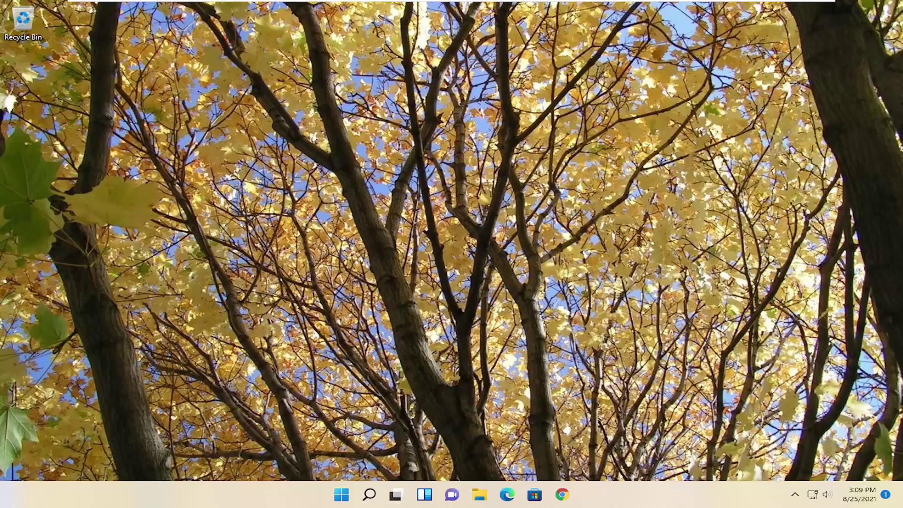
Step: Open Windows search to look up Device Manager
left_click(366, 503)
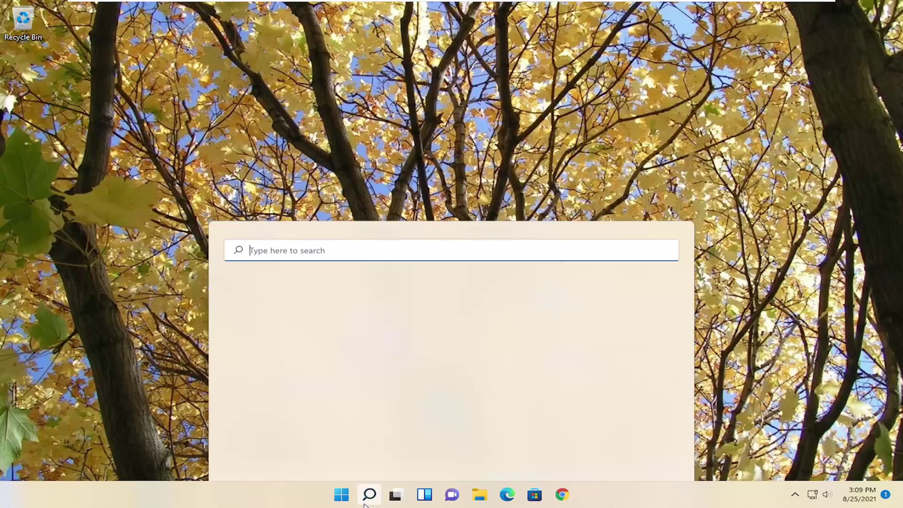
type("device ma")
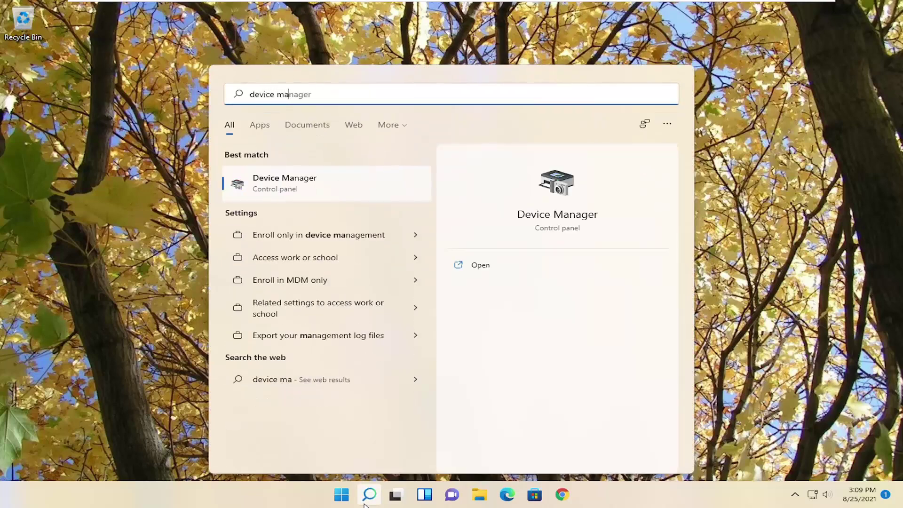
type("nager")
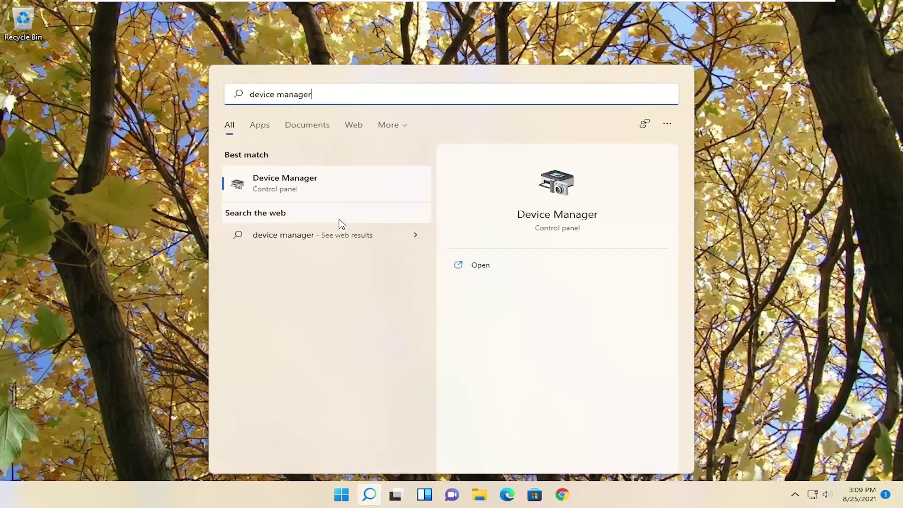
Step: Launch Device Manager, centre its window, and expand Network adapters
left_click(288, 181)
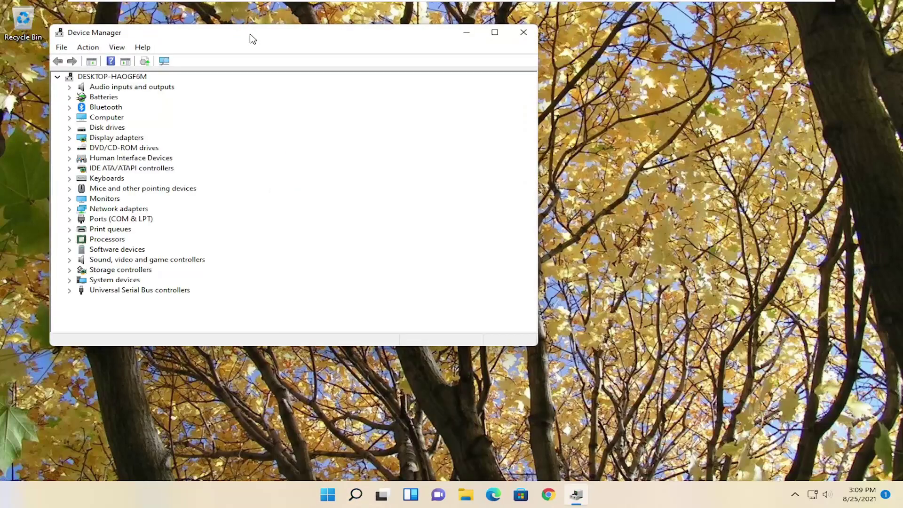
left_click_drag(249, 35, 404, 64)
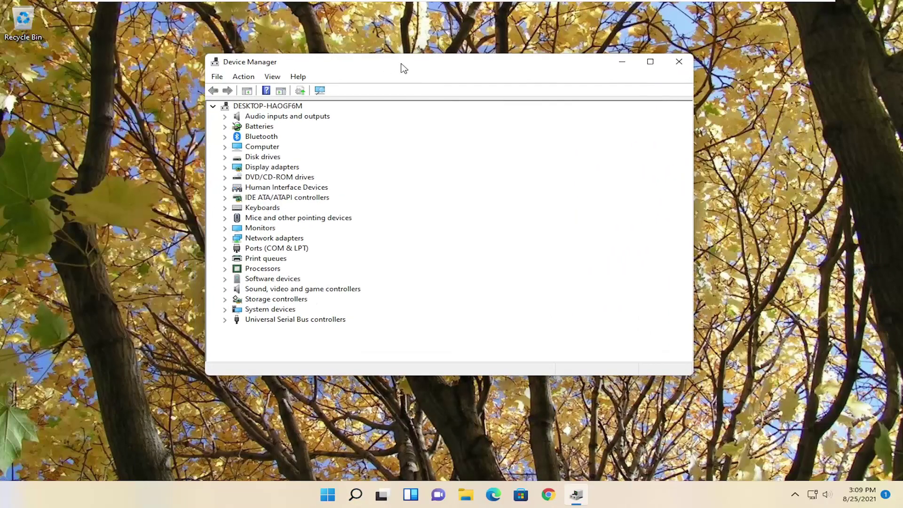
double_click(261, 240)
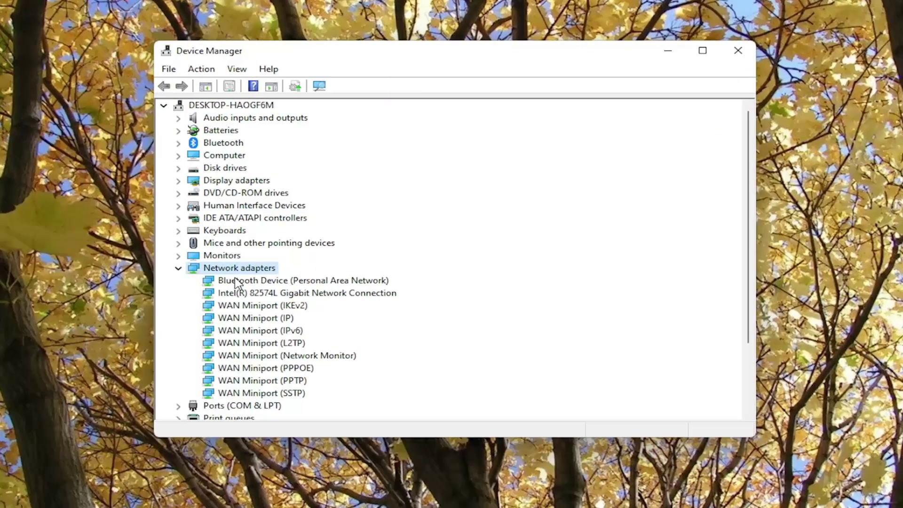
Step: Uninstall the Intel(R) 82574L Gigabit Network Connection and confirm
left_click(306, 314)
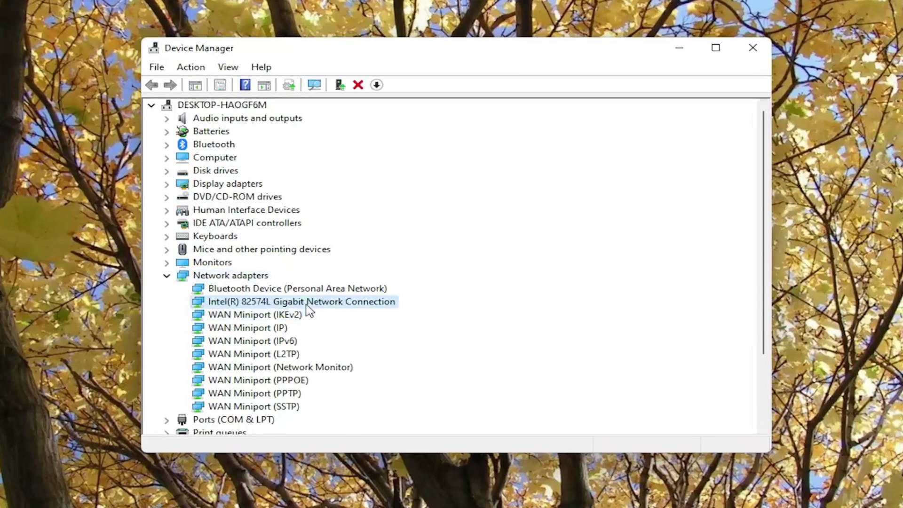
right_click(251, 304)
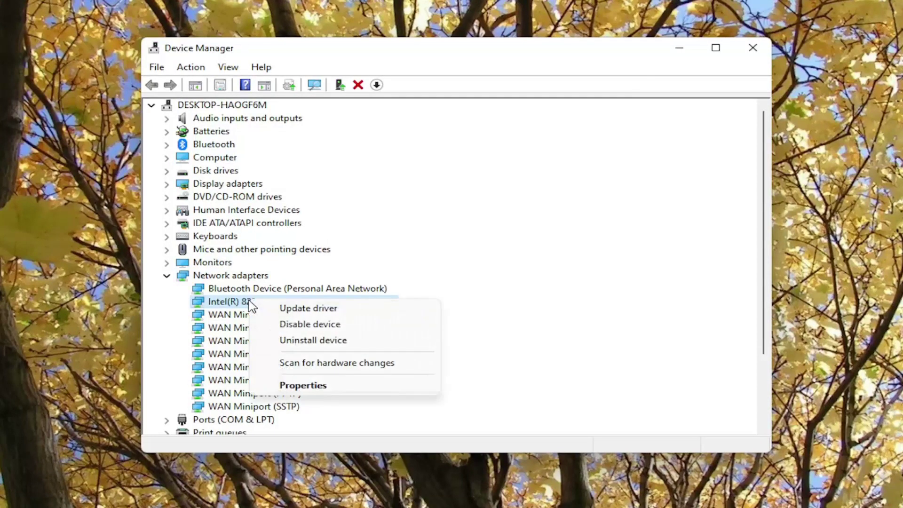
left_click(288, 340)
left_click(478, 344)
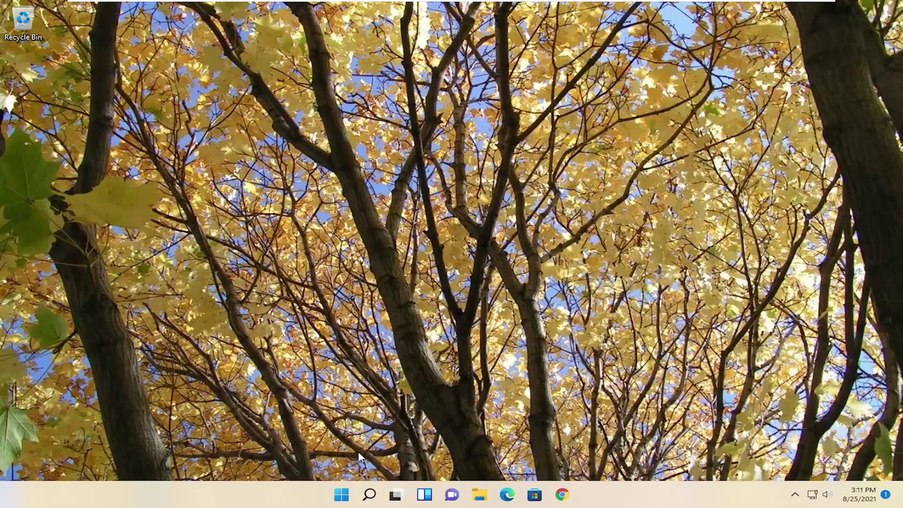
Step: Open Windows search, dismiss it, and reopen it to look up Settings
left_click(370, 498)
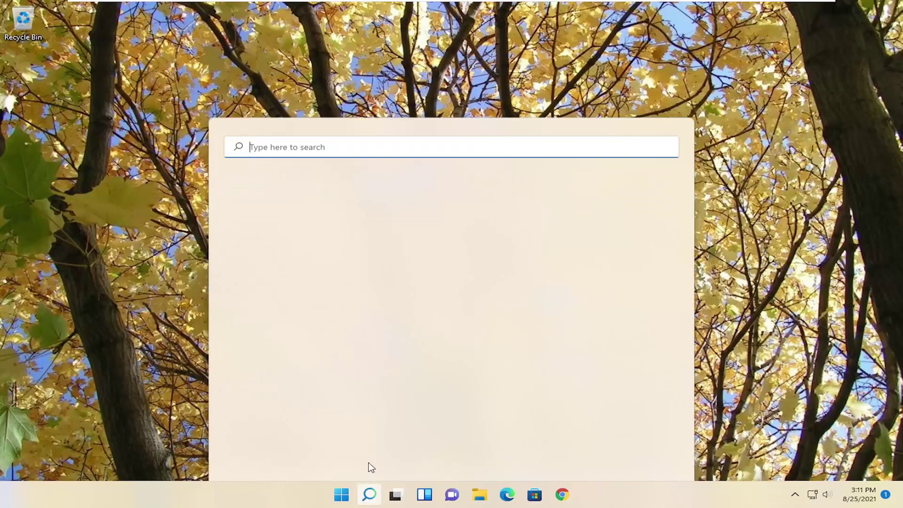
key("Escape")
left_click(368, 495)
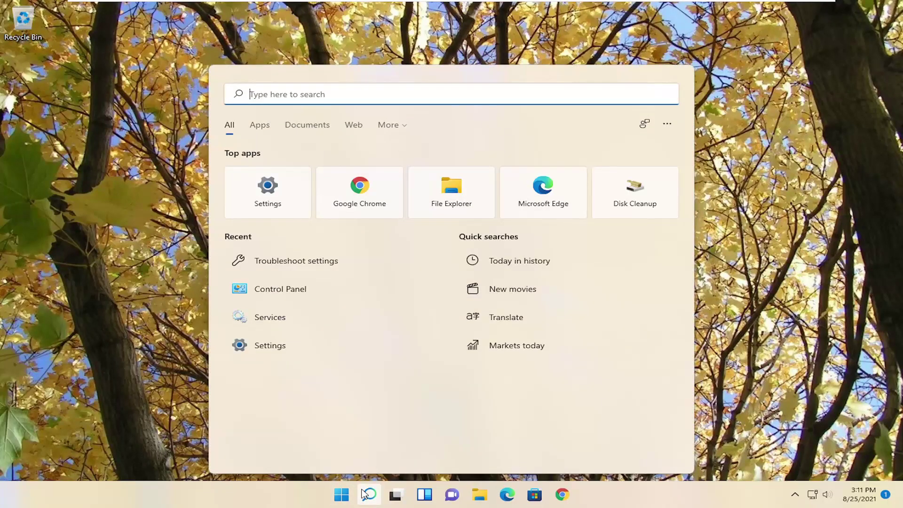
type("settings")
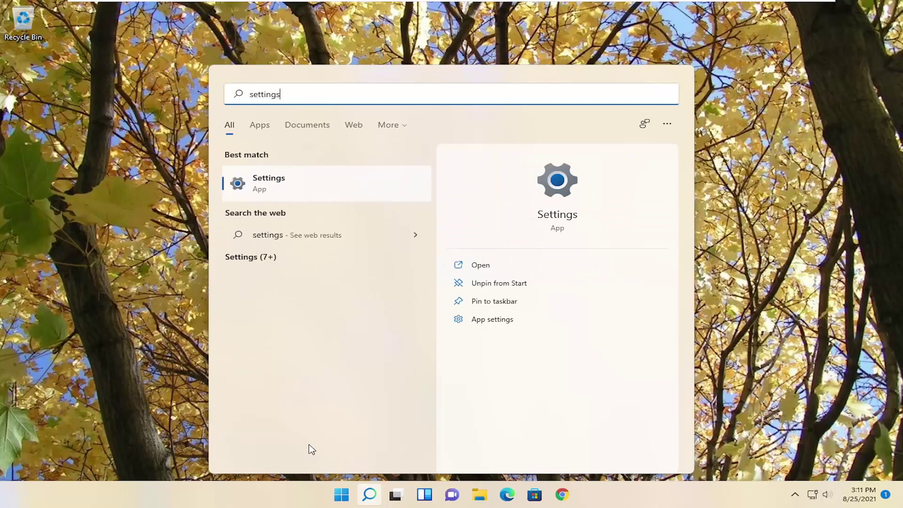
Step: Launch Settings and go to Network & internet via the categories menu
left_click(287, 192)
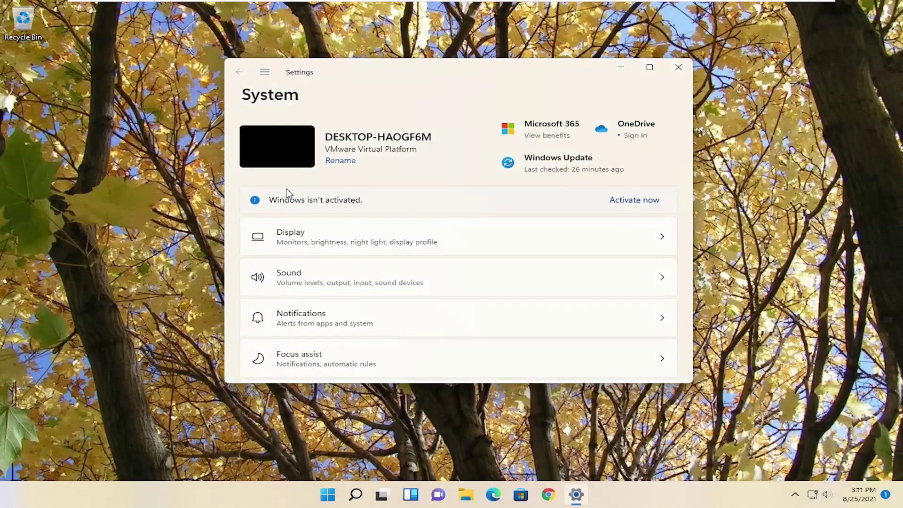
left_click(265, 74)
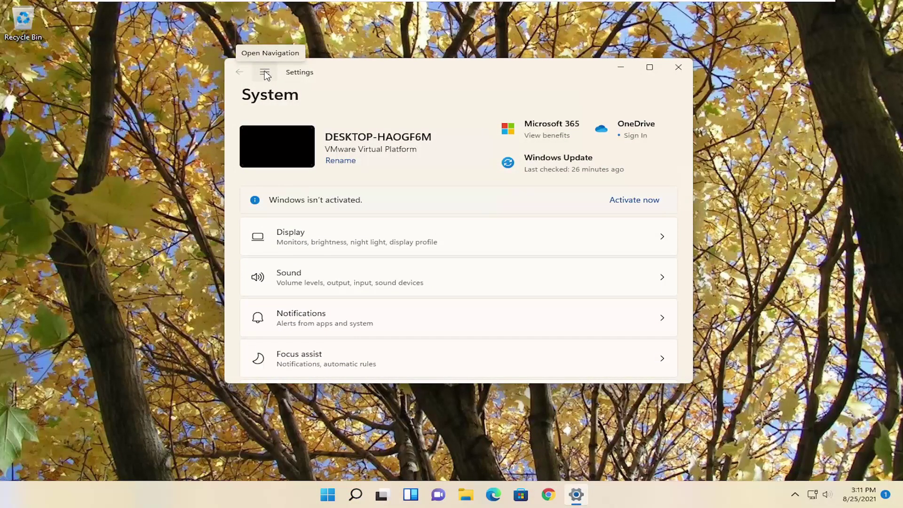
left_click(266, 75)
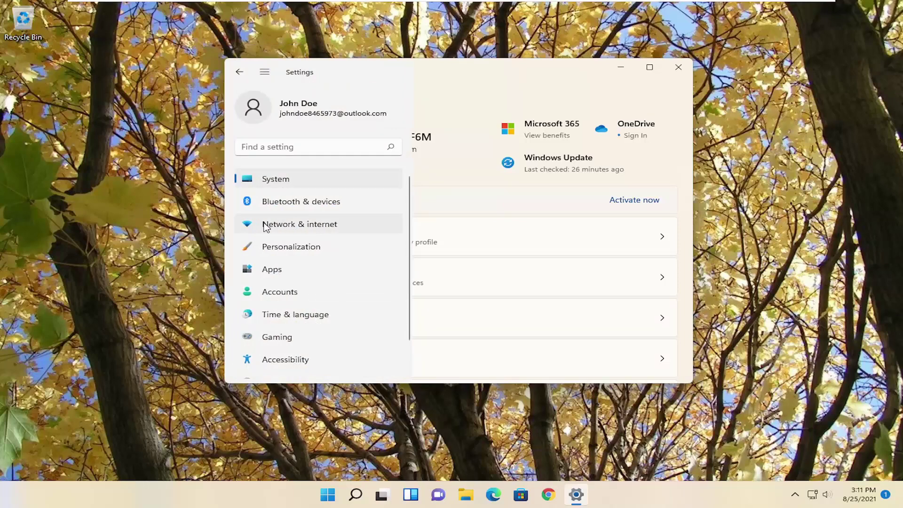
left_click(294, 228)
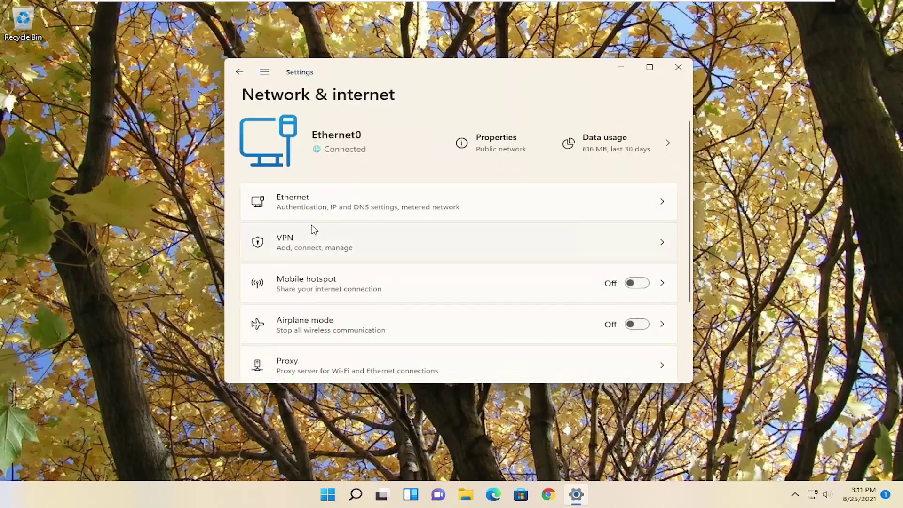
scroll(374, 216, "down", 2)
scroll(374, 215, "down", 2)
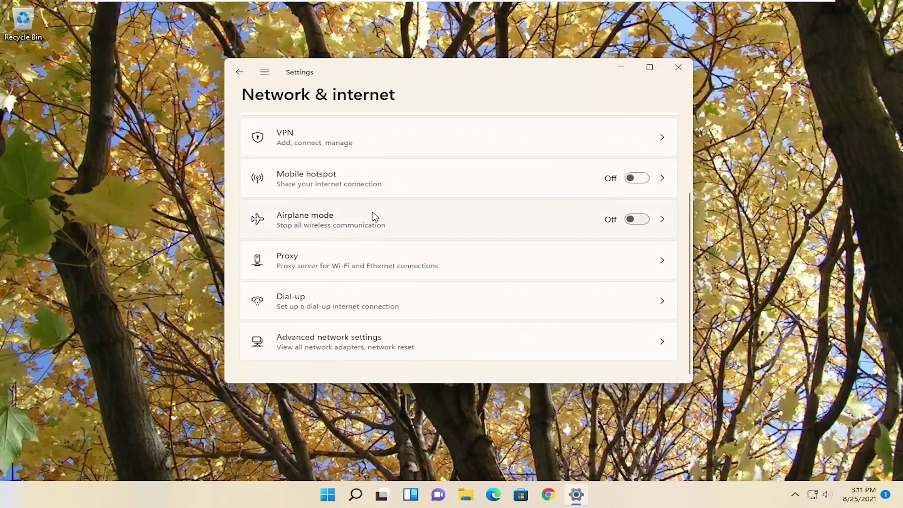
Step: Go from Advanced network settings to the Network reset page
left_click(344, 346)
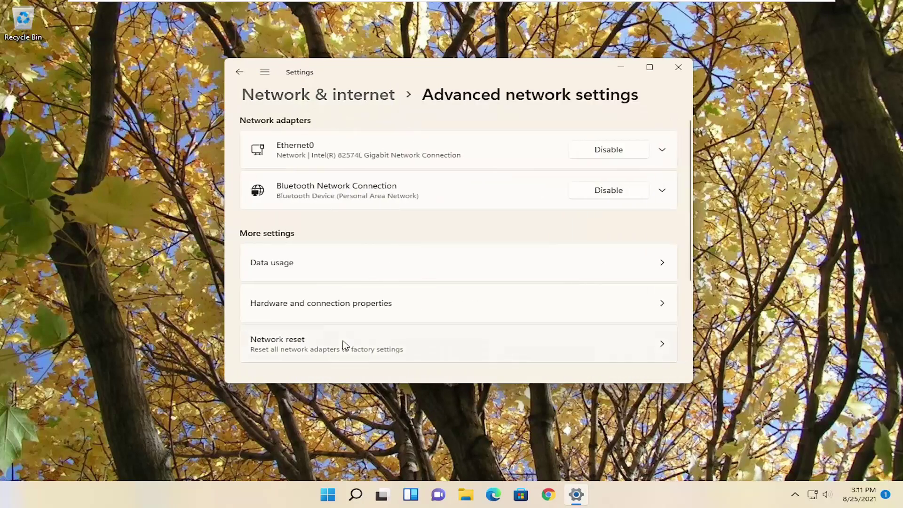
scroll(337, 316, "down", 1)
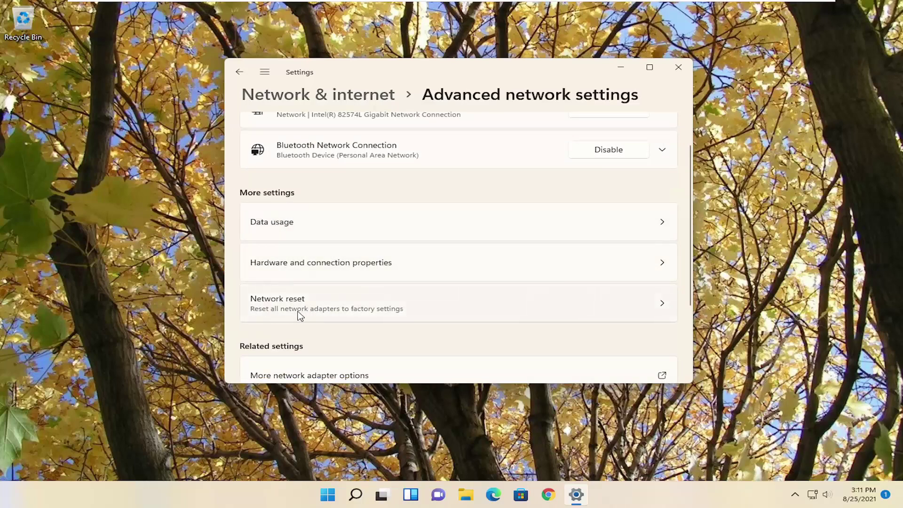
left_click(382, 315)
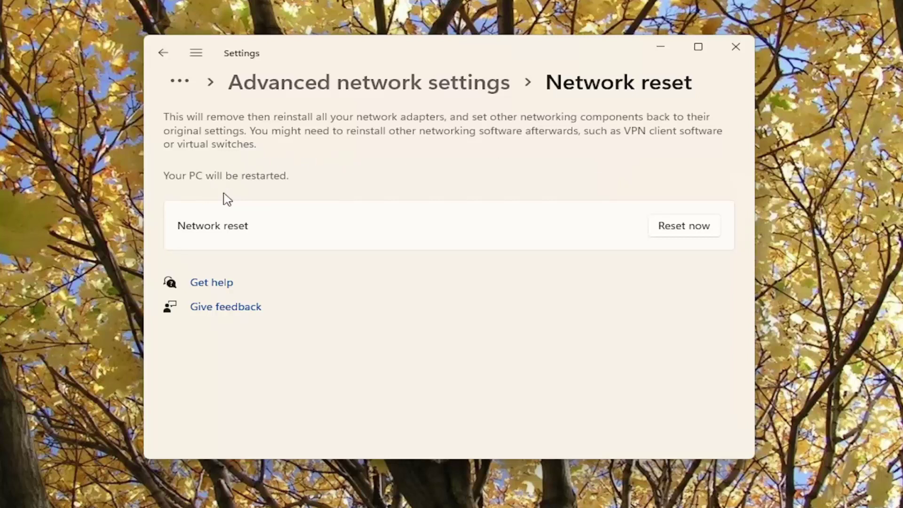
Step: Confirm Reset now with Yes and dismiss the 5-minute sign-out notice
left_click(675, 227)
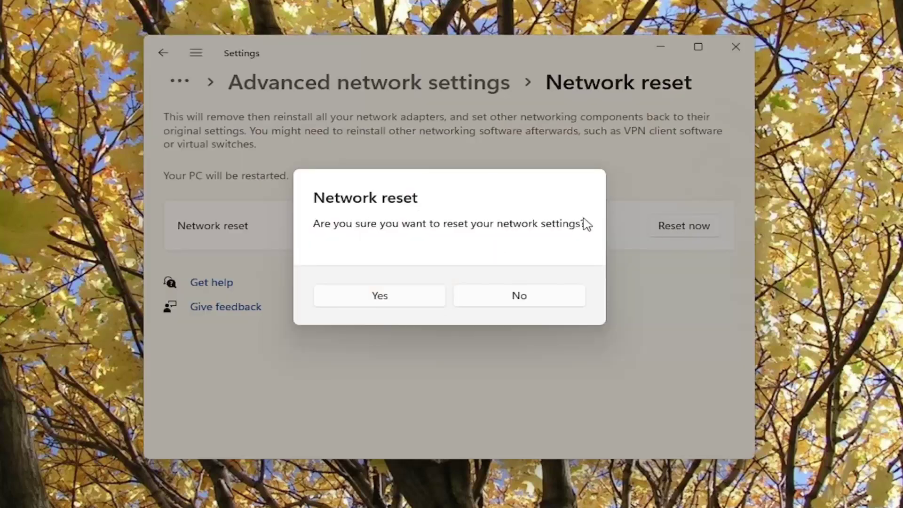
left_click(378, 301)
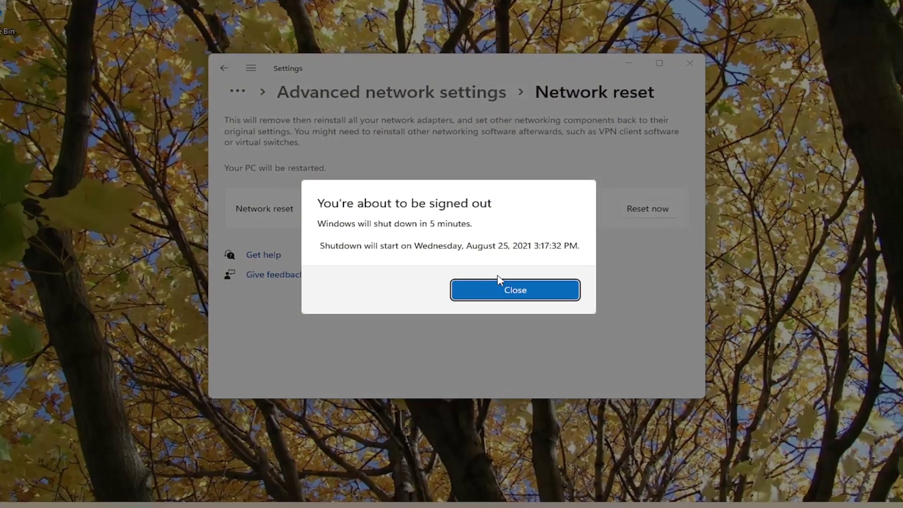
left_click(508, 309)
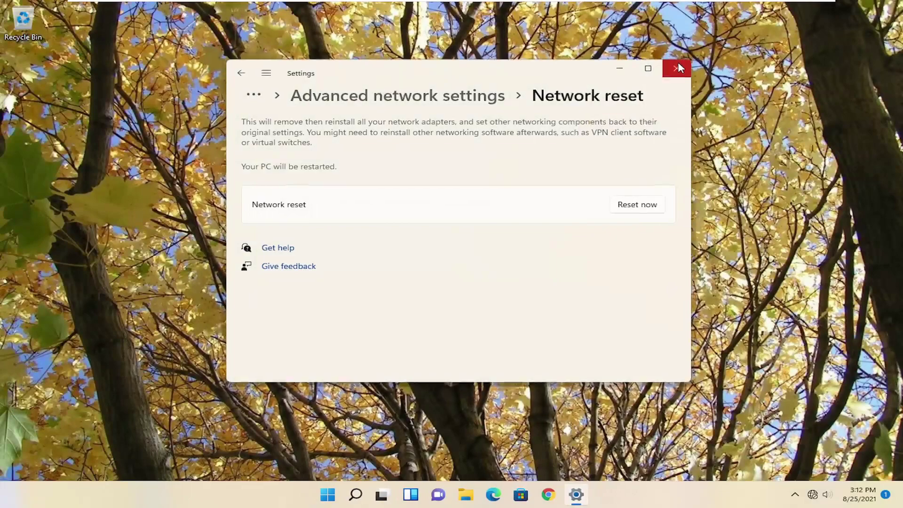
Step: Close Settings and bring up the Start button's quick-access menu for Restart
left_click(680, 69)
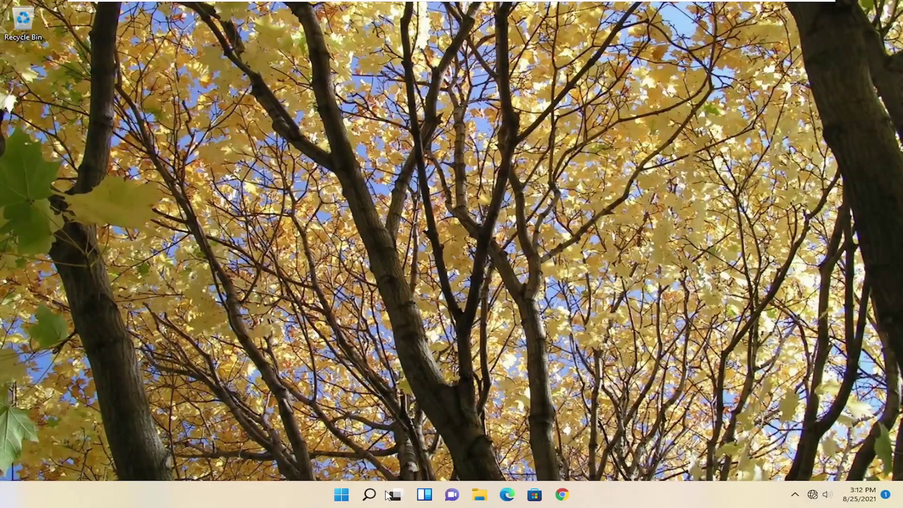
right_click(341, 494)
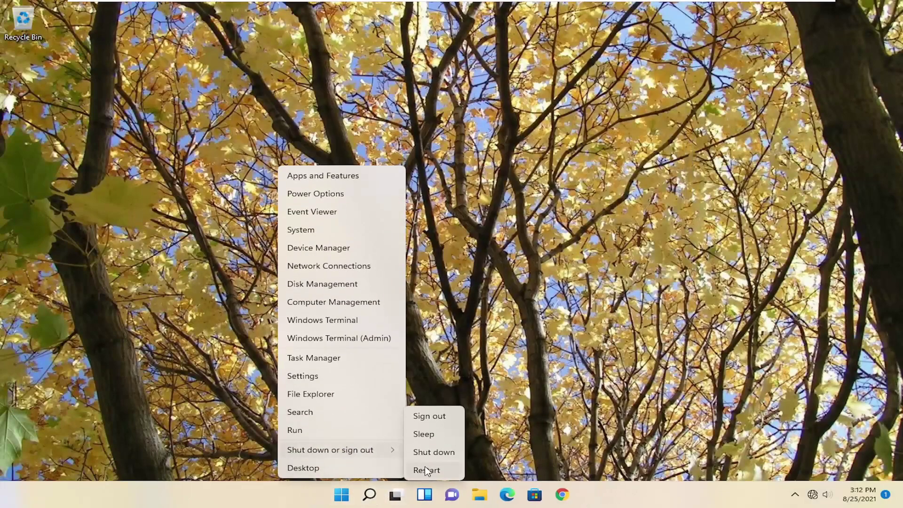